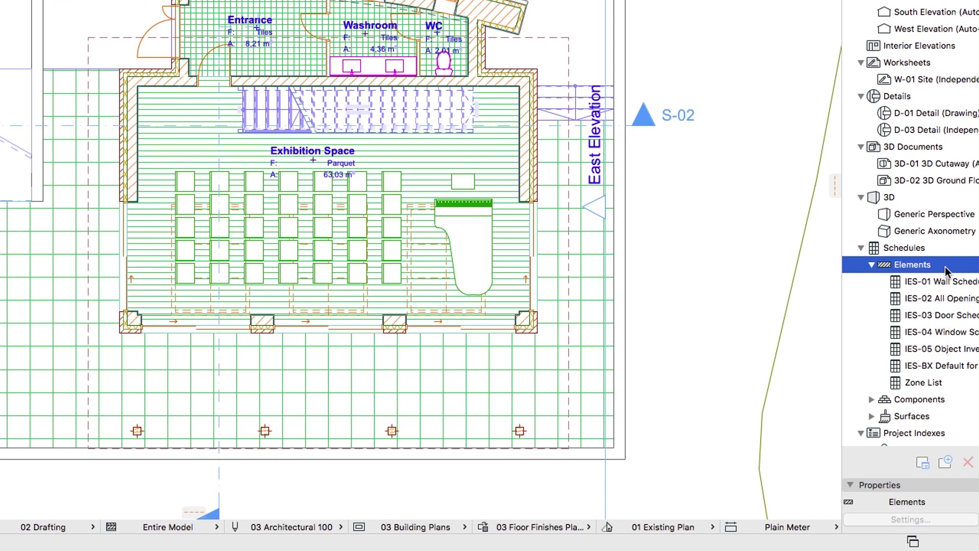
Step: Open the IES-02 All Openings Schedule and fit the whole table in the window
{"action": "left_click", "coordinate": [958, 400]}
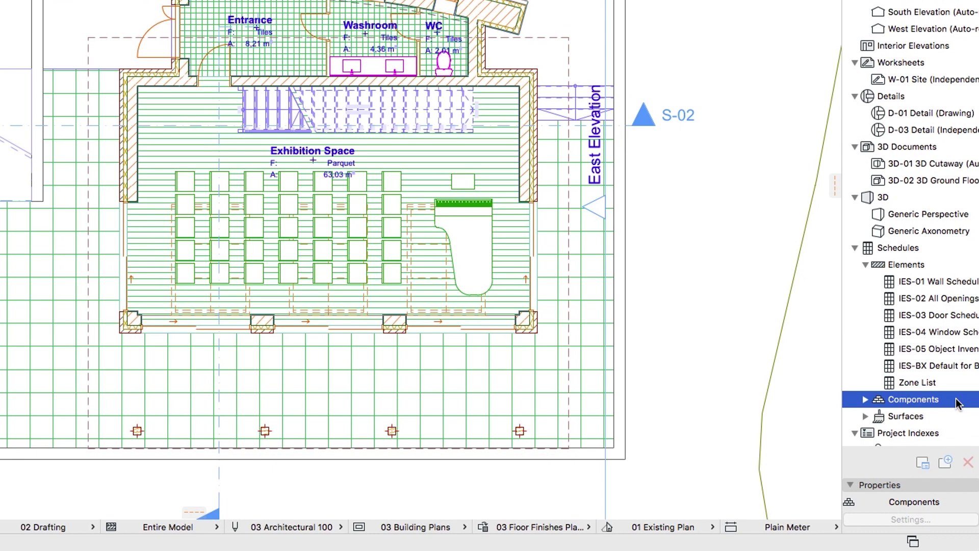
{"action": "left_click", "coordinate": [955, 416]}
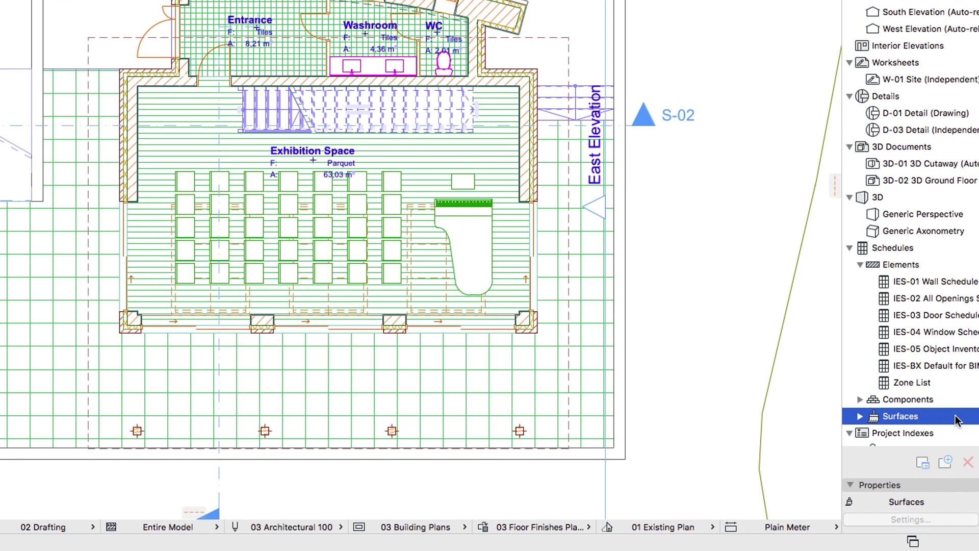
{"action": "double_click", "coordinate": [943, 302]}
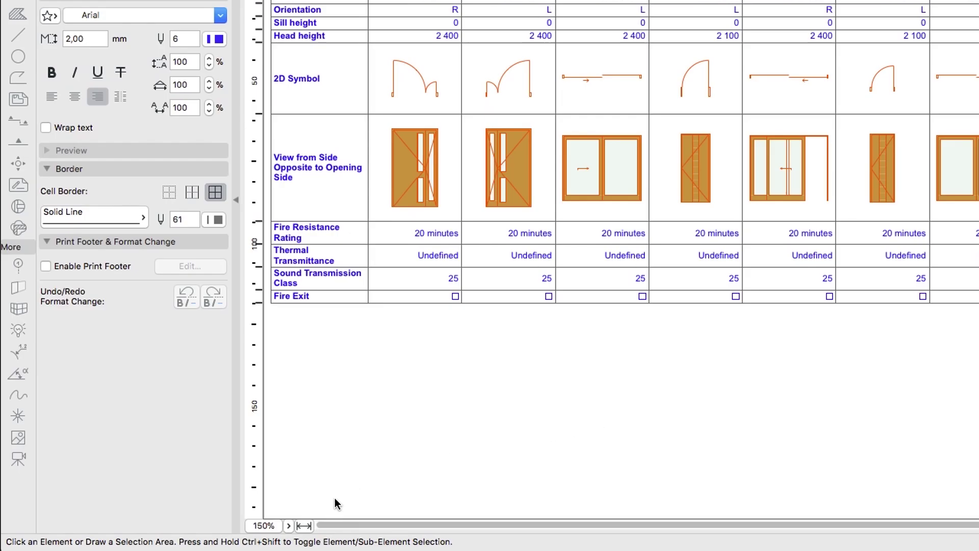
{"action": "left_click", "coordinate": [302, 526]}
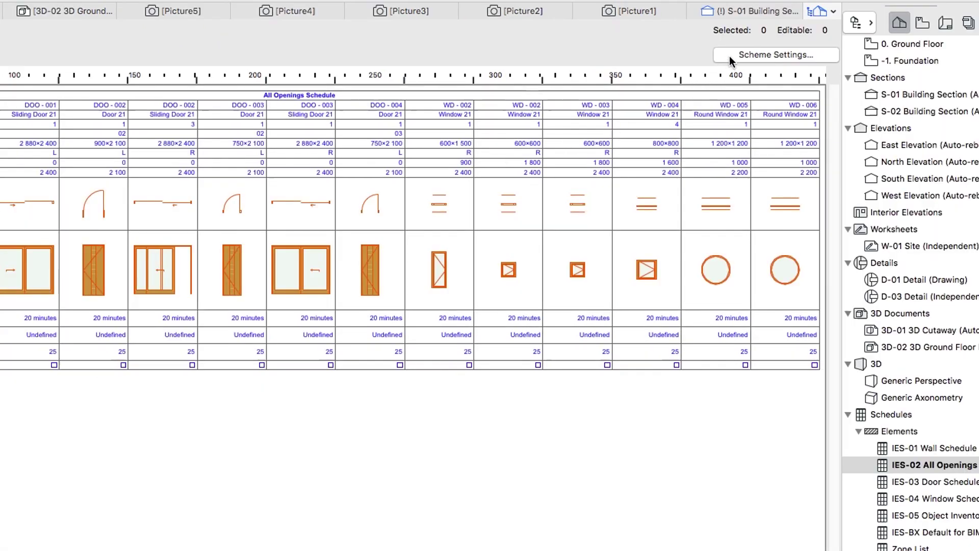
Step: Remove the Nominal W x H Size field from the scheme of the All Openings Schedule
{"action": "left_click", "coordinate": [730, 55]}
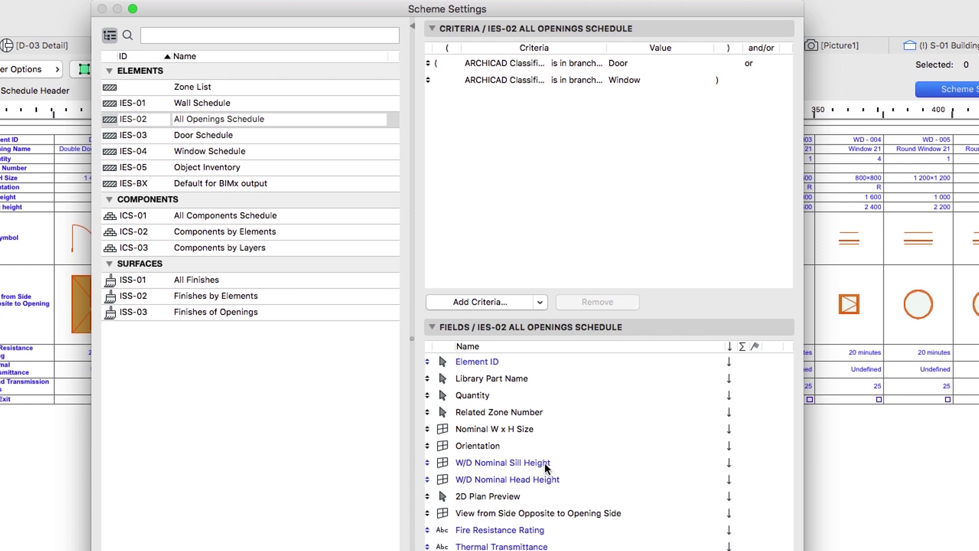
{"action": "left_click", "coordinate": [550, 434]}
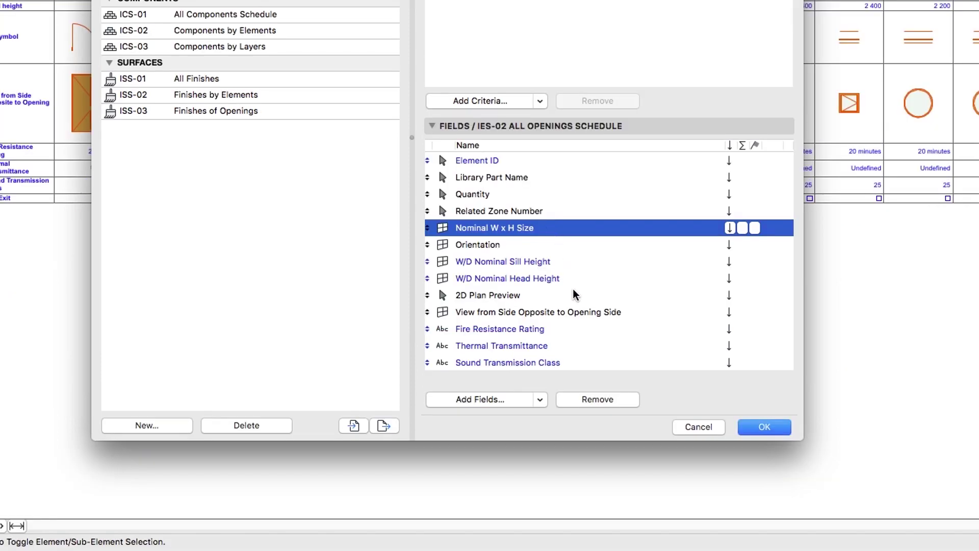
{"action": "left_click", "coordinate": [574, 396]}
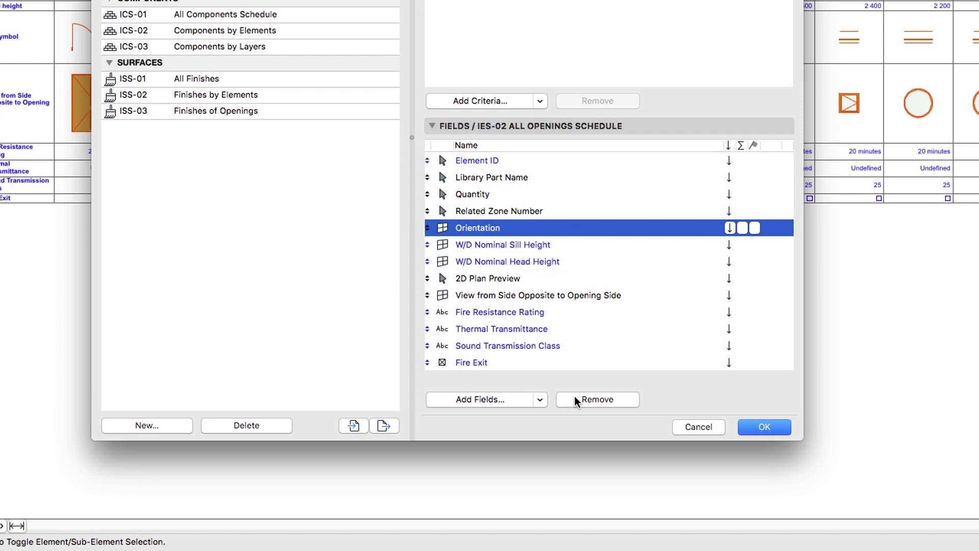
Step: Add the general Height and Width parameters as fields to the All Openings Schedule scheme
{"action": "left_click", "coordinate": [519, 400]}
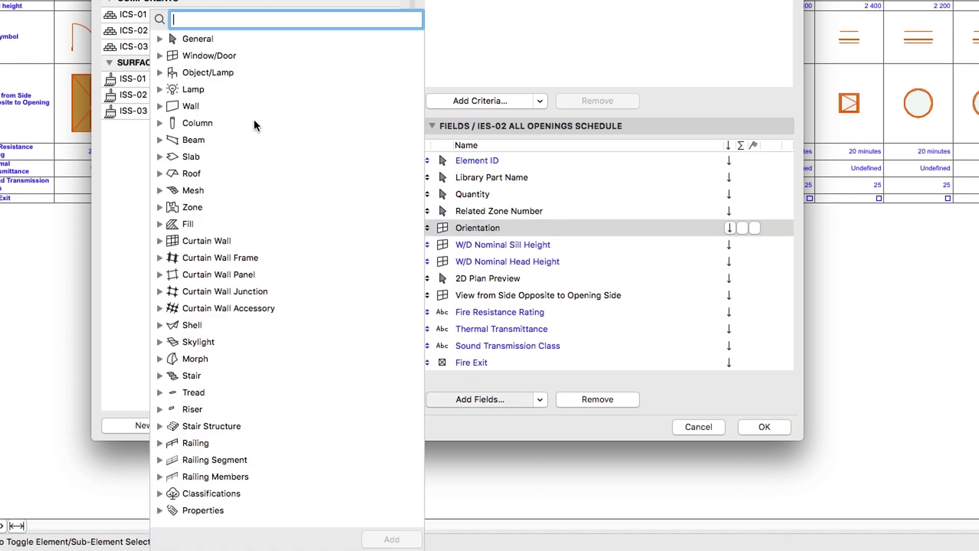
{"action": "left_click", "coordinate": [160, 38]}
{"action": "scroll", "coordinate": [161, 41], "scroll_direction": "down", "scroll_amount": 10}
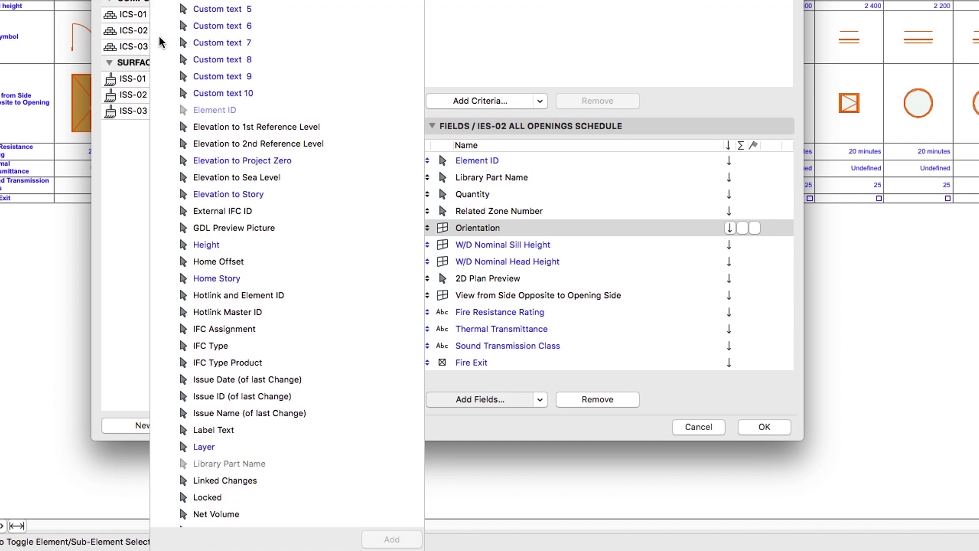
{"action": "double_click", "coordinate": [230, 244]}
{"action": "scroll", "coordinate": [229, 245], "scroll_direction": "down", "scroll_amount": 5}
{"action": "scroll", "coordinate": [229, 245], "scroll_direction": "down", "scroll_amount": 10}
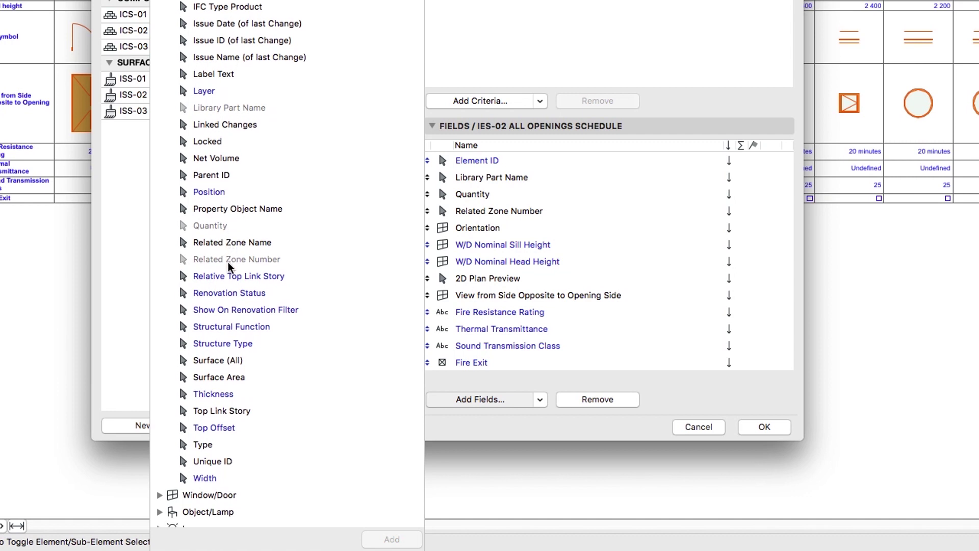
{"action": "double_click", "coordinate": [225, 477]}
{"action": "left_click", "coordinate": [440, 435]}
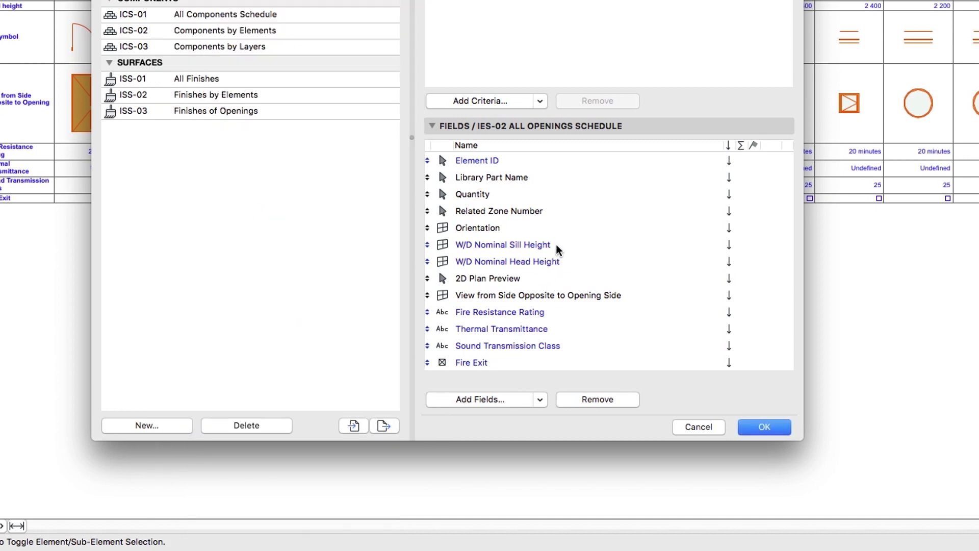
Step: Remove the Related Zone Number, Fire Resistance Rating, Thermal Transmittance, Sound Transmission Class and Fire Exit fields from the scheme
{"action": "left_click", "coordinate": [565, 213]}
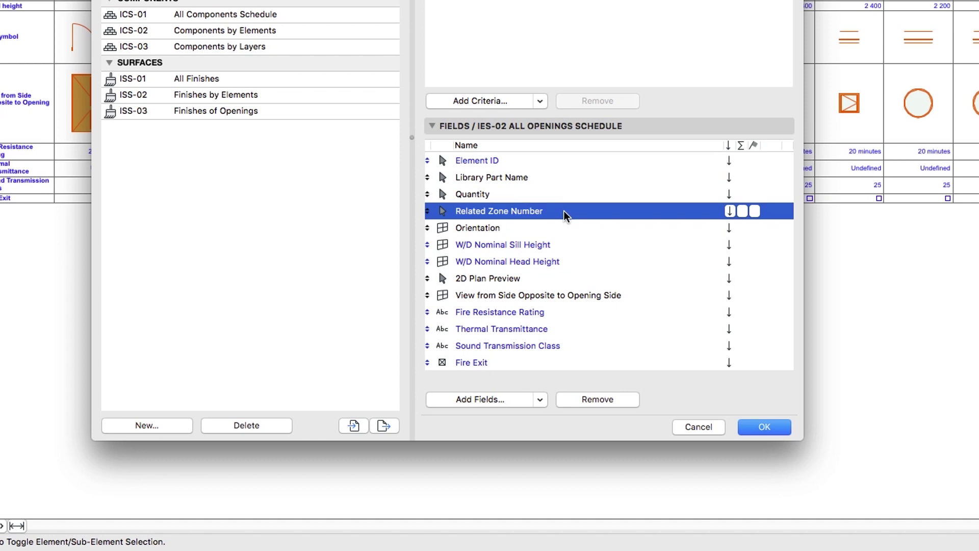
{"action": "left_click", "coordinate": [559, 310], "text": "super"}
{"action": "left_click", "coordinate": [560, 329], "text": "super"}
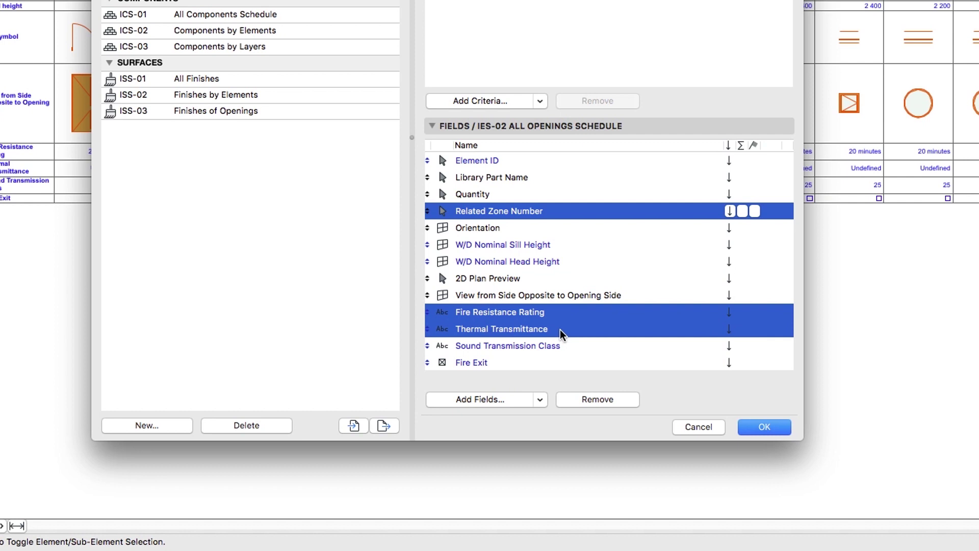
{"action": "left_click", "coordinate": [564, 346], "text": "super"}
{"action": "left_click", "coordinate": [563, 362], "text": "super"}
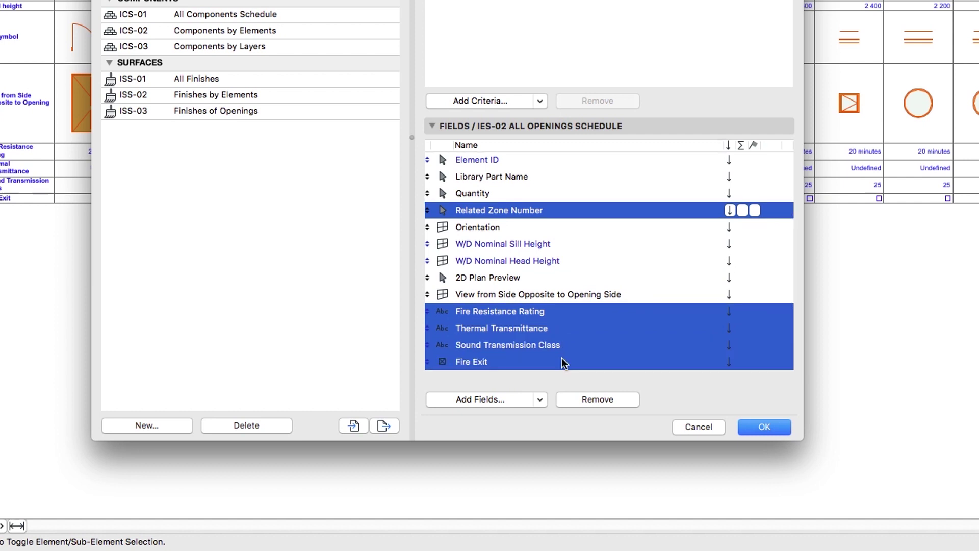
{"action": "left_click", "coordinate": [566, 398]}
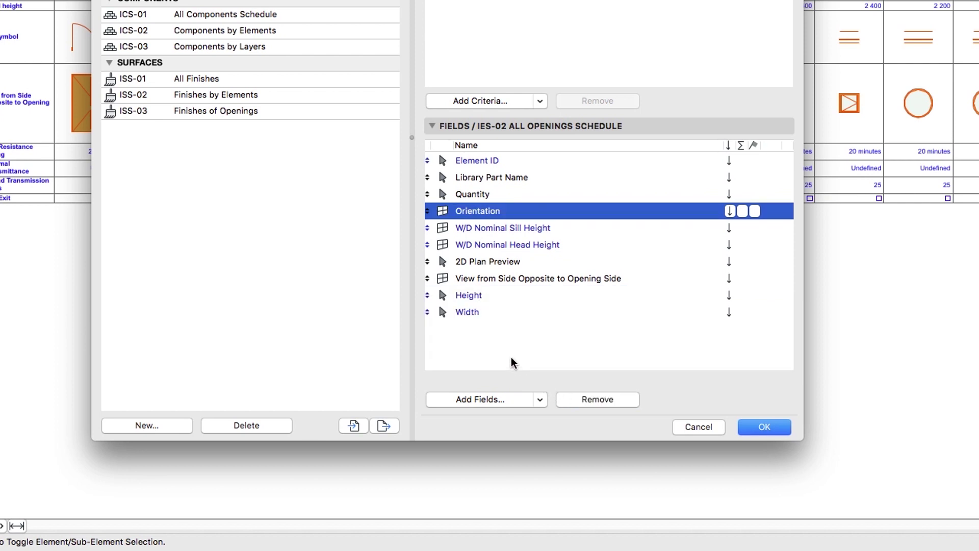
Step: Move the Height and Width fields directly below Orientation and apply the scheme settings
{"action": "left_click_drag", "start_coordinate": [428, 295], "coordinate": [440, 227]}
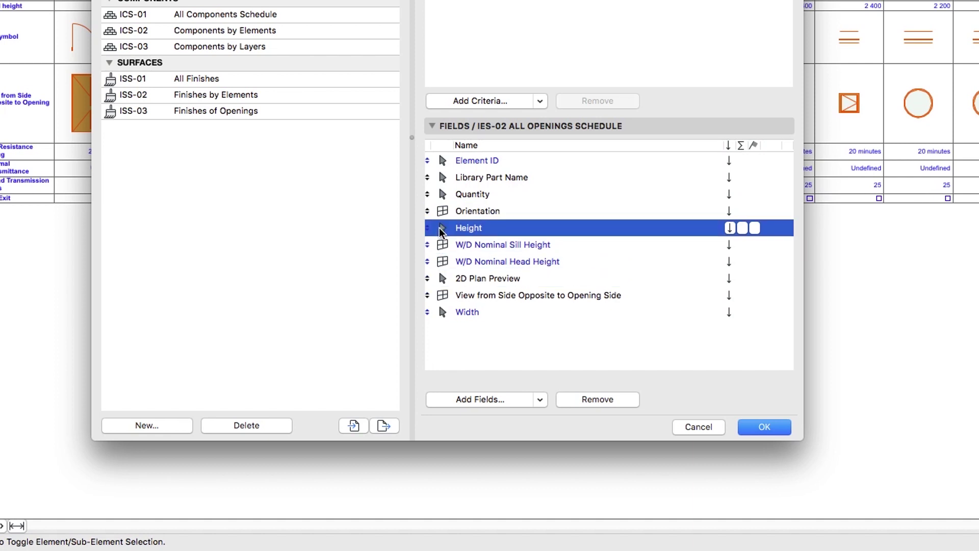
{"action": "left_click_drag", "start_coordinate": [430, 310], "coordinate": [439, 248]}
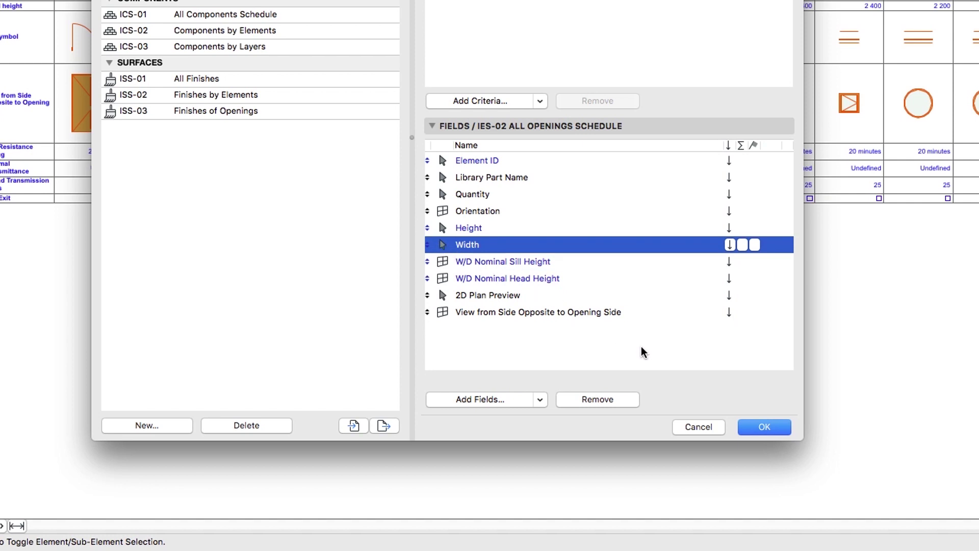
{"action": "left_click", "coordinate": [752, 427]}
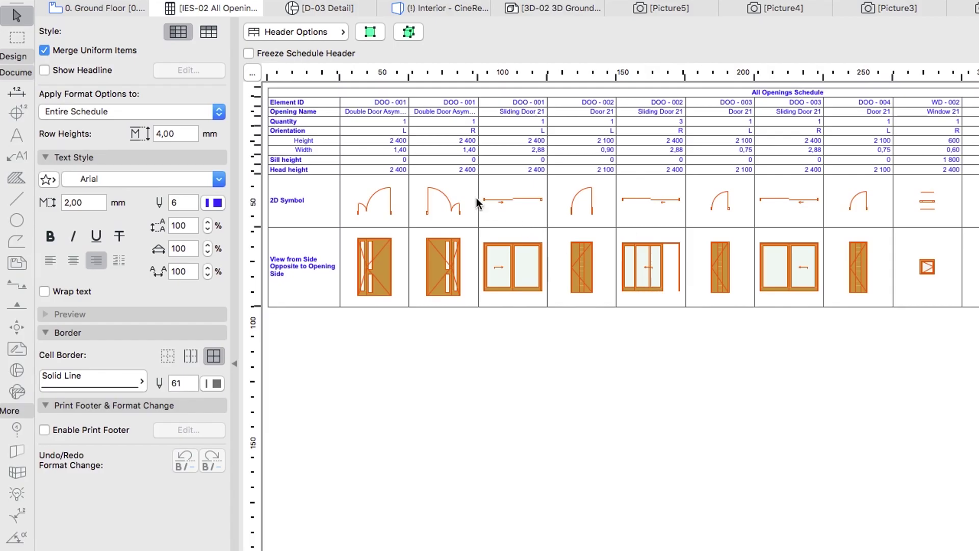
Step: Format the Height and Width header cells as left-aligned bold text
{"action": "left_click", "coordinate": [326, 140]}
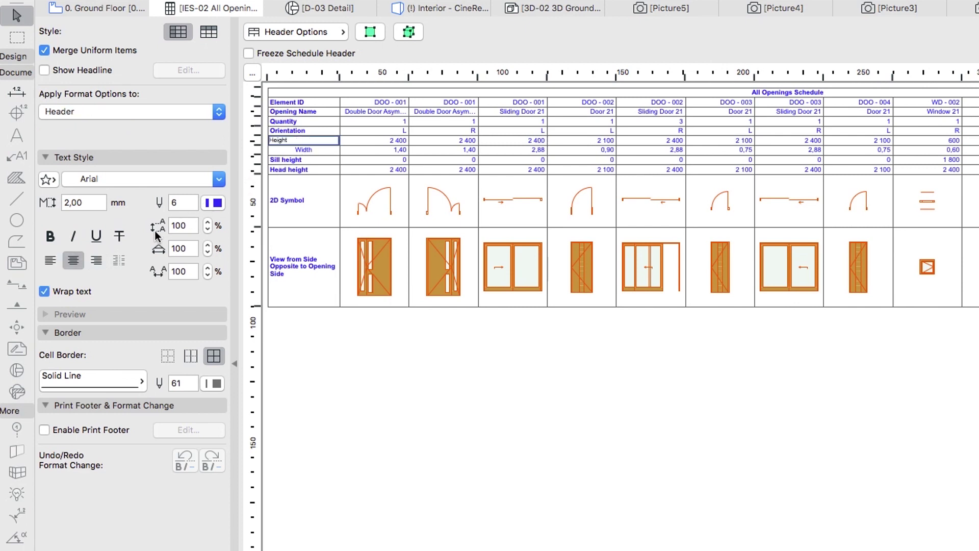
{"action": "left_click", "coordinate": [51, 260]}
{"action": "left_click", "coordinate": [49, 237]}
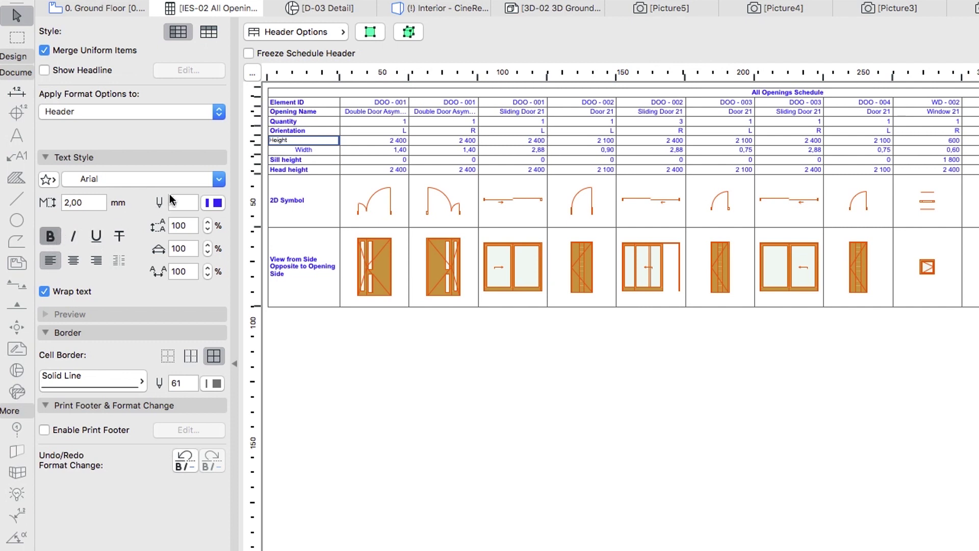
{"action": "left_click", "coordinate": [280, 150]}
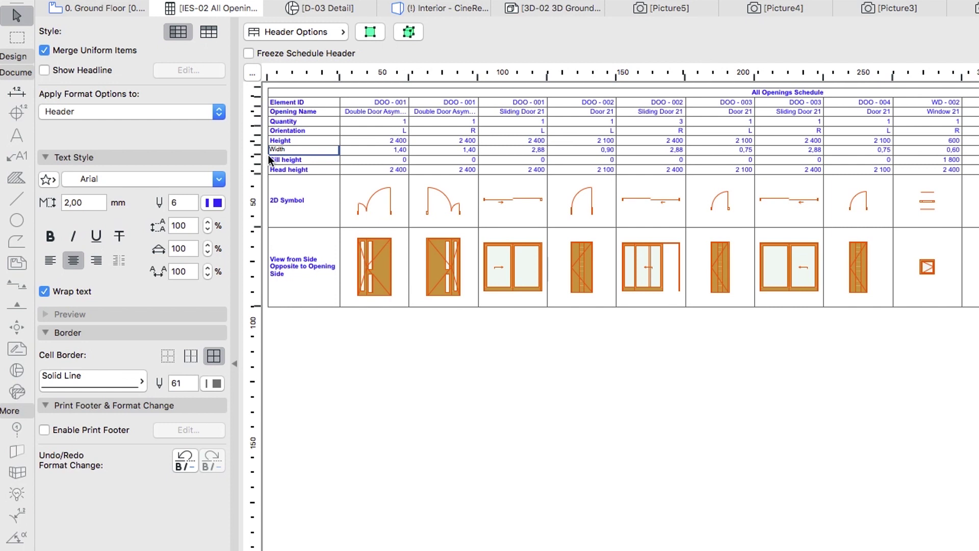
{"action": "left_click", "coordinate": [51, 260]}
{"action": "left_click", "coordinate": [53, 242]}
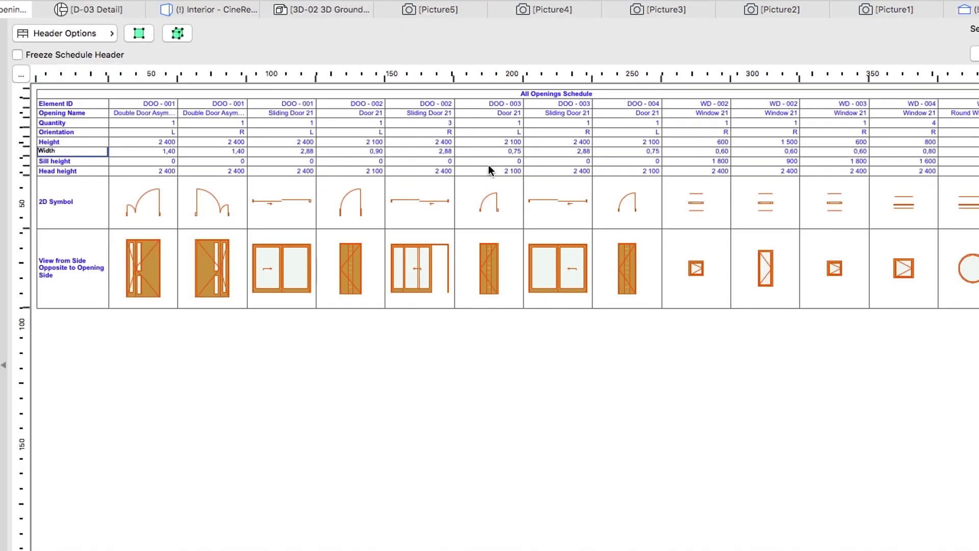
Step: Set the height of window WD-004 to 1000 and its width to 500 in the schedule
{"action": "left_click", "coordinate": [898, 141]}
{"action": "left_click_drag", "start_coordinate": [898, 142], "coordinate": [869, 137]}
{"action": "type", "text": "1000"}
{"action": "key", "text": "Return"}
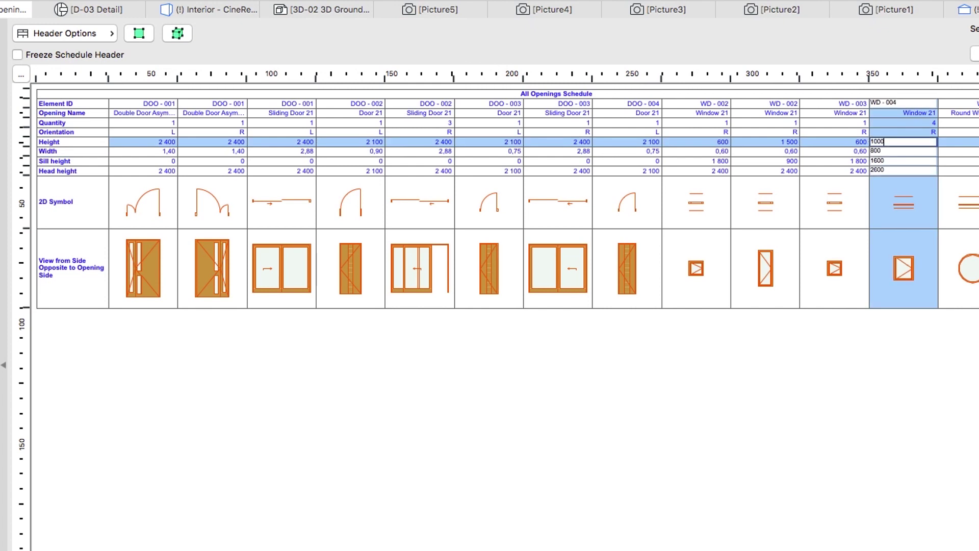
{"action": "left_click", "coordinate": [884, 150]}
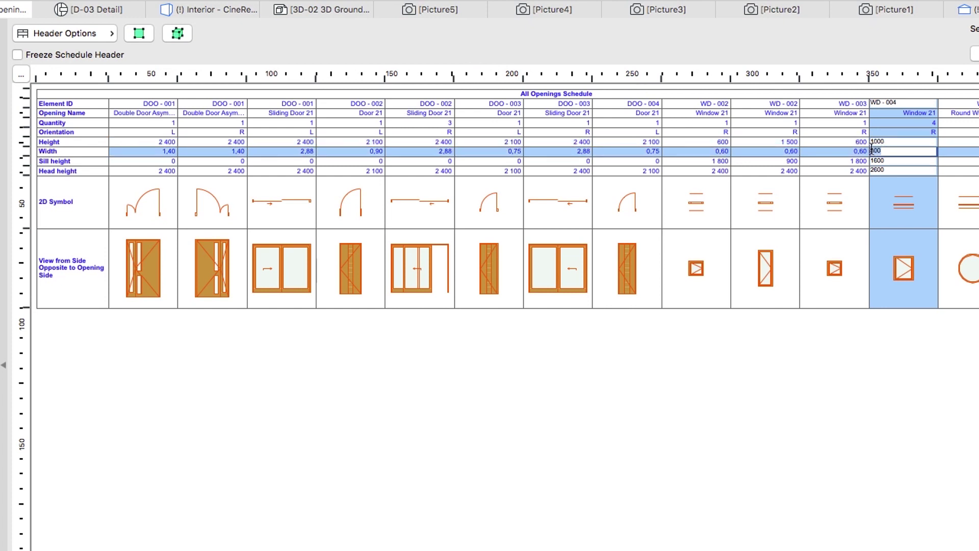
{"action": "double_click", "coordinate": [873, 150]}
{"action": "type", "text": "500"}
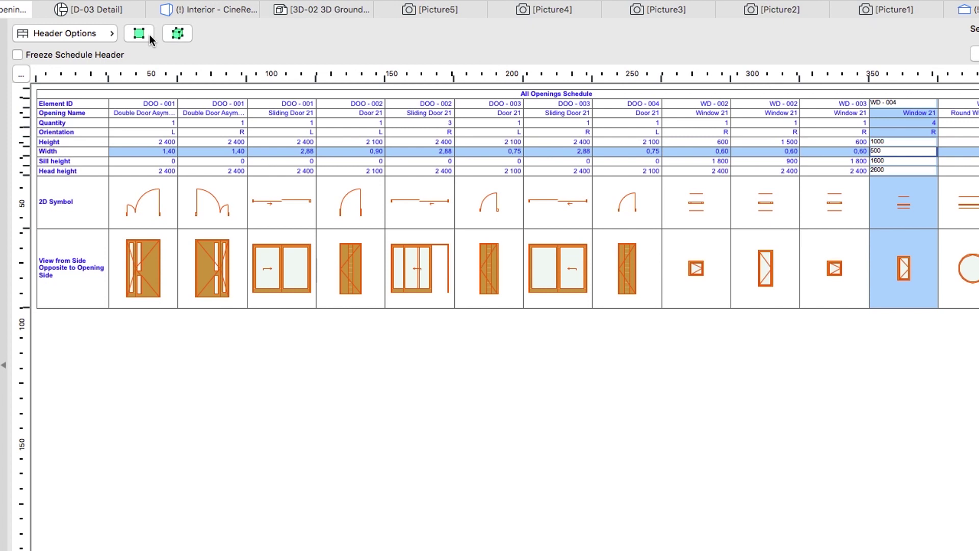
Step: Show the WD-004 windows selected on the floor plan, set their width and height to 800, and deselect them
{"action": "left_click", "coordinate": [148, 34]}
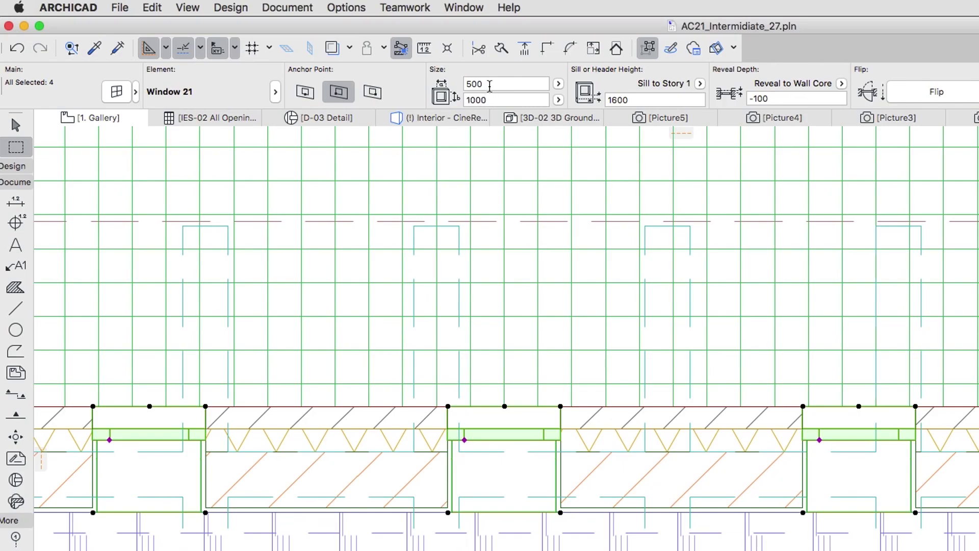
{"action": "left_click", "coordinate": [487, 85]}
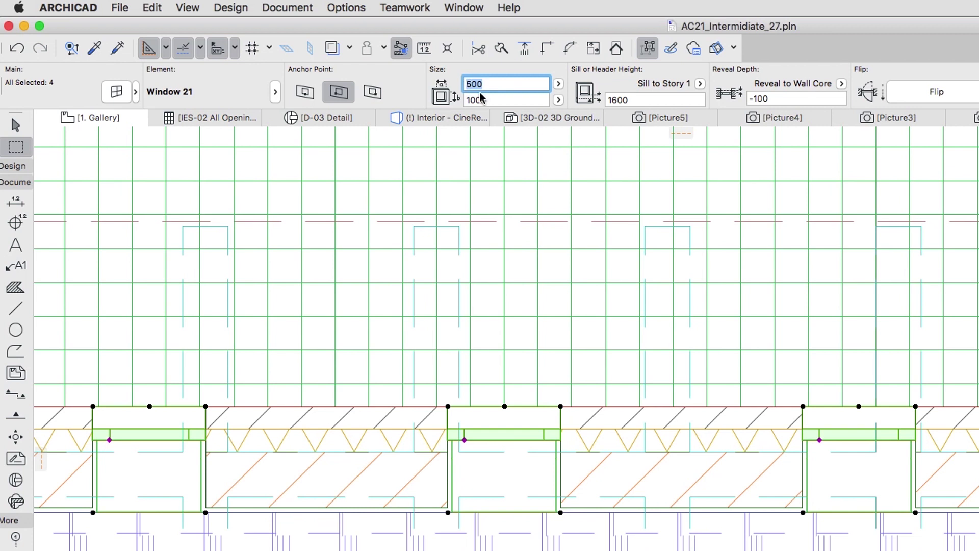
{"action": "left_click", "coordinate": [465, 99]}
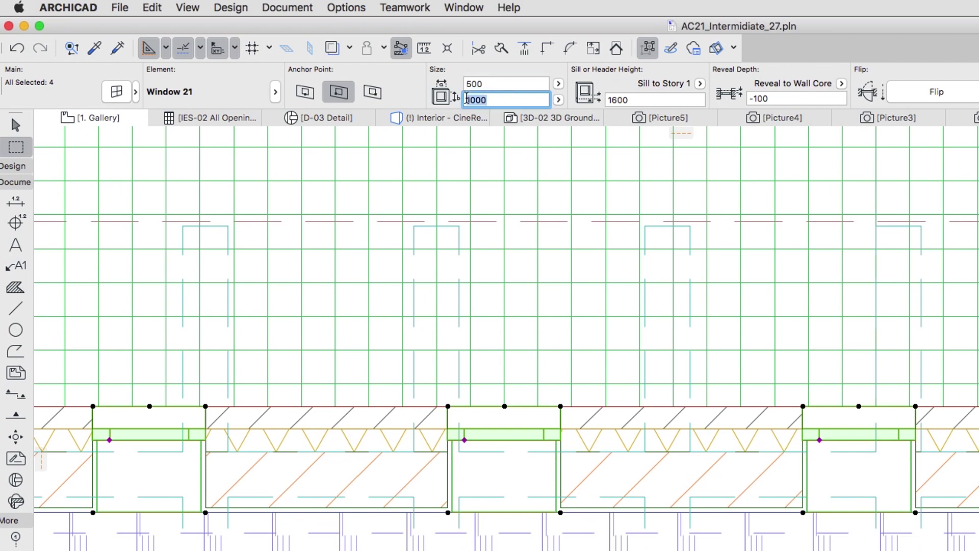
{"action": "type", "text": "800"}
{"action": "left_click", "coordinate": [466, 83]}
{"action": "type", "text": "800"}
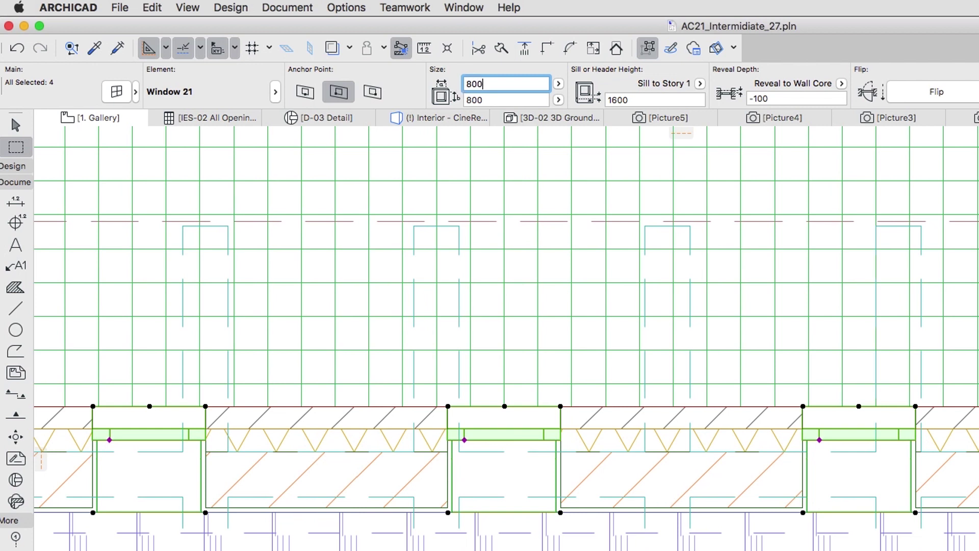
{"action": "key", "text": "Return"}
{"action": "key", "text": "Escape"}
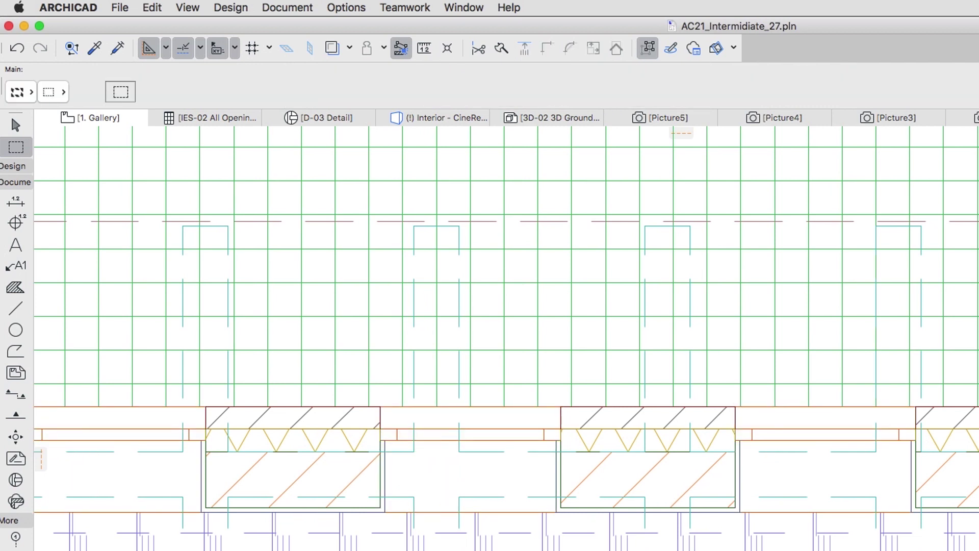
Step: In the All Openings Schedule, select the first door's side-view preview and set the Dimension tool to the linear (chain) construction method
{"action": "left_click", "coordinate": [253, 116]}
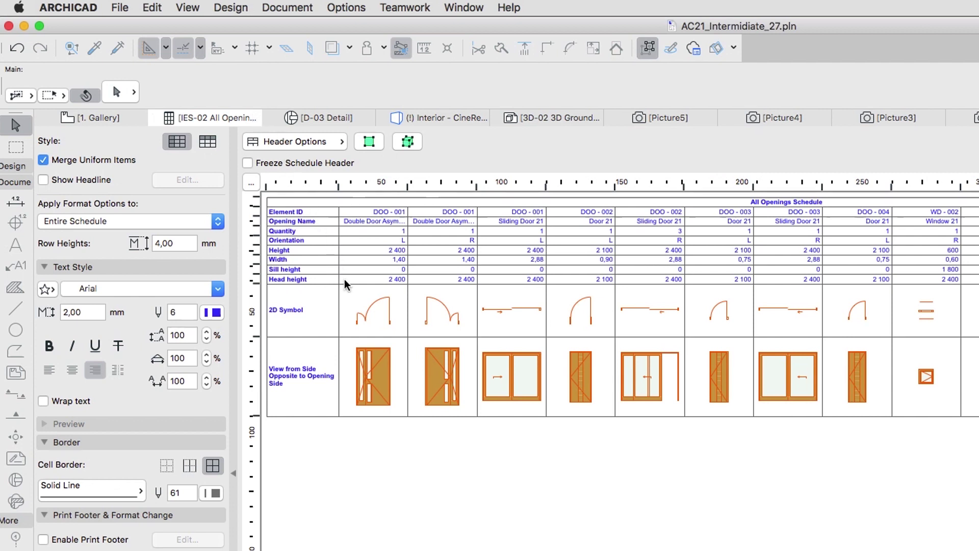
{"action": "left_click", "coordinate": [371, 368]}
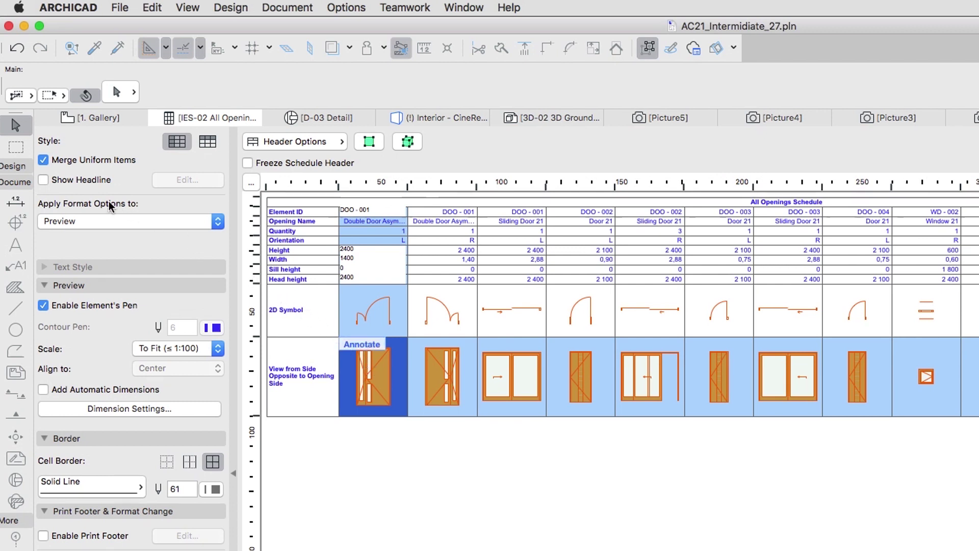
{"action": "left_click", "coordinate": [23, 203]}
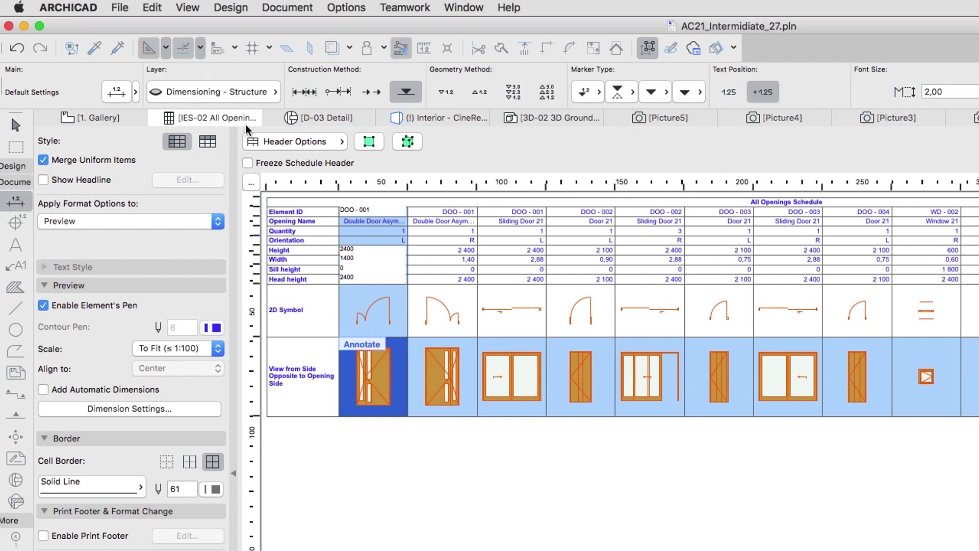
{"action": "left_click", "coordinate": [297, 101]}
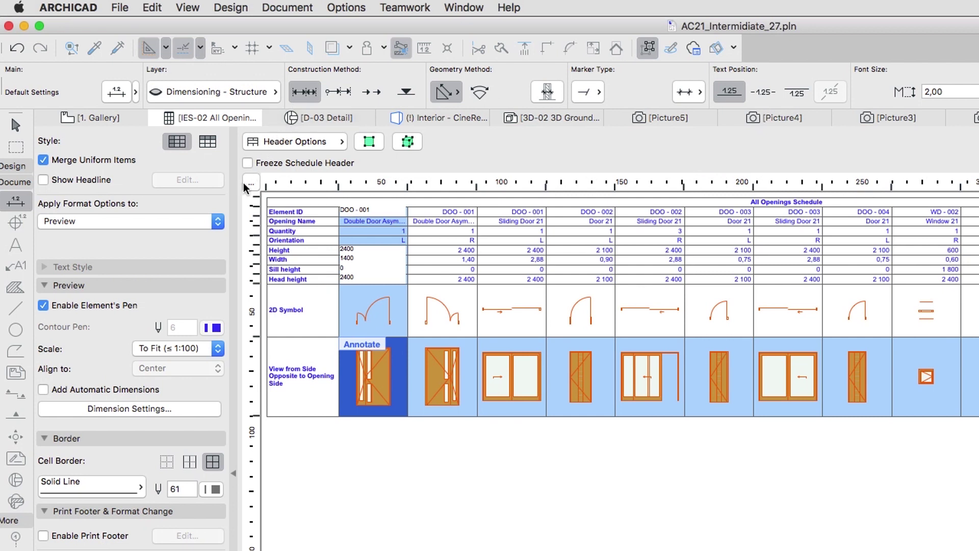
Step: Set the preview dimensions to Wallhole Size and add automatic dimensions to the side-view previews
{"action": "left_click", "coordinate": [207, 408]}
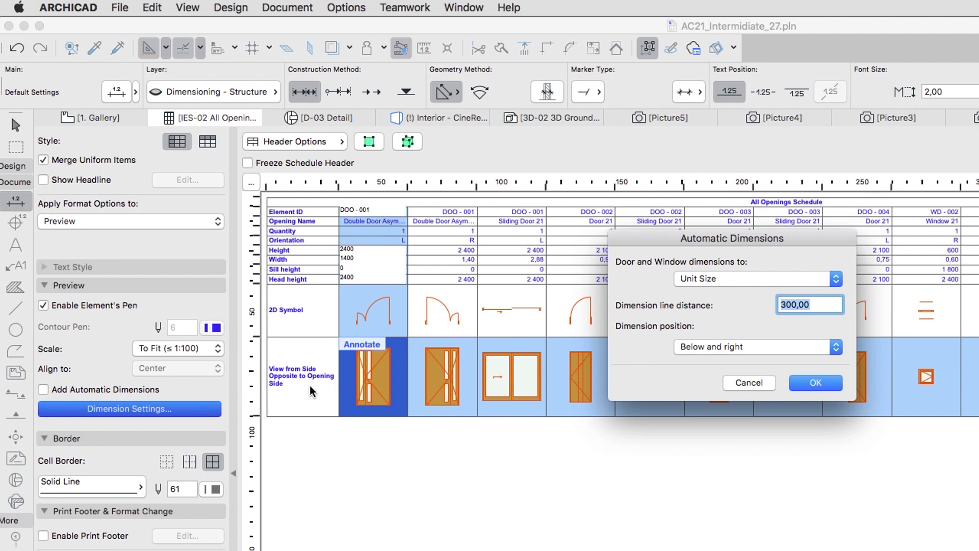
{"action": "left_click", "coordinate": [750, 281]}
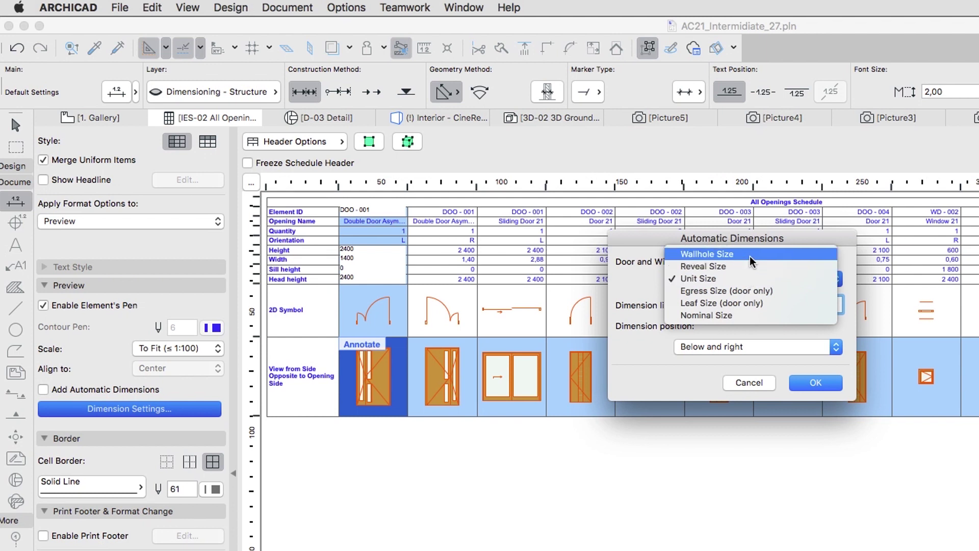
{"action": "left_click", "coordinate": [750, 258]}
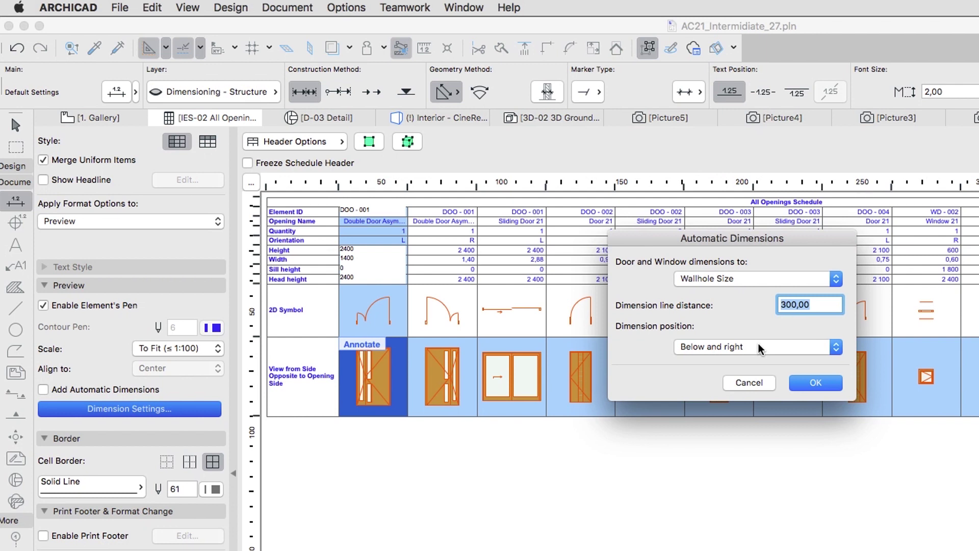
{"action": "left_click", "coordinate": [800, 386]}
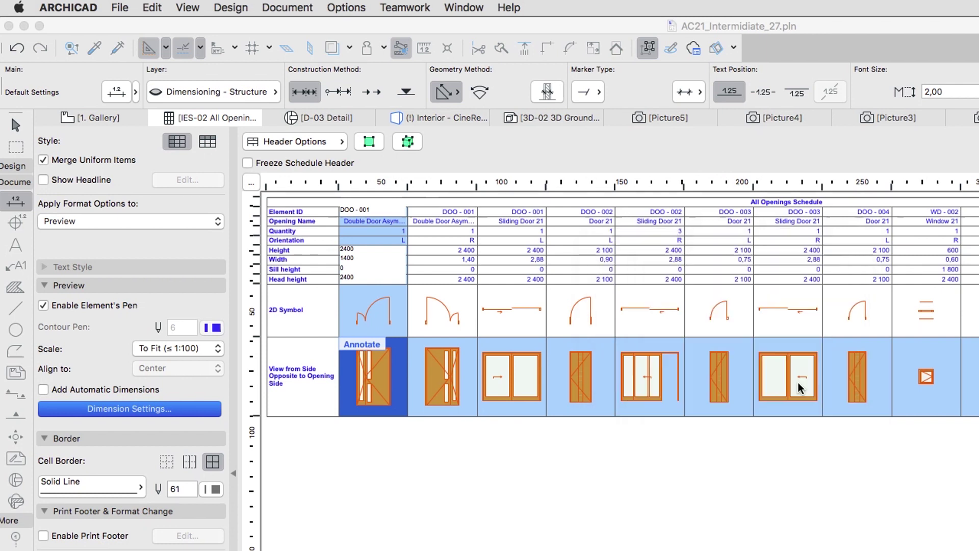
{"action": "left_click", "coordinate": [153, 390]}
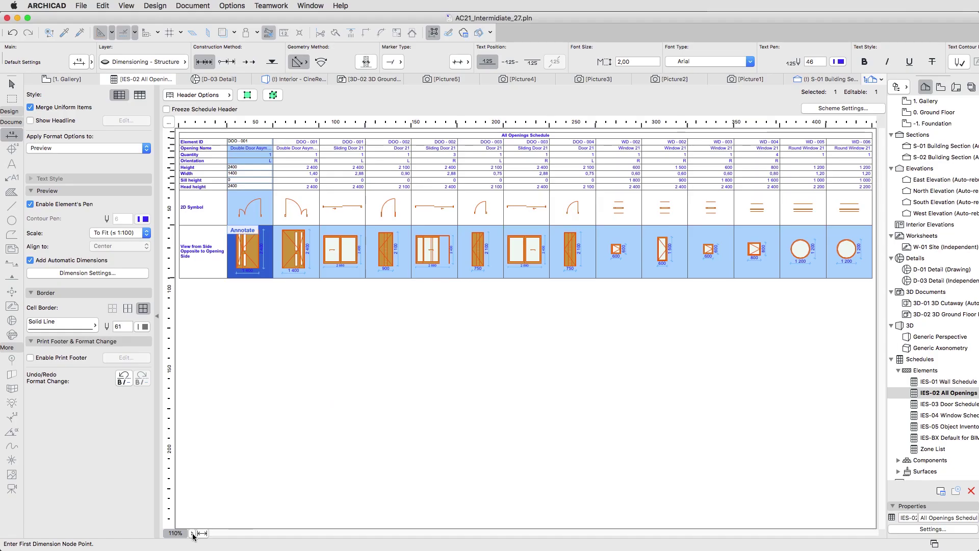
Step: Annotate the DOO-001 sliding door's side view by adding a point at the middle of its width dimension, then accept and deselect it
{"action": "left_click", "coordinate": [191, 533]}
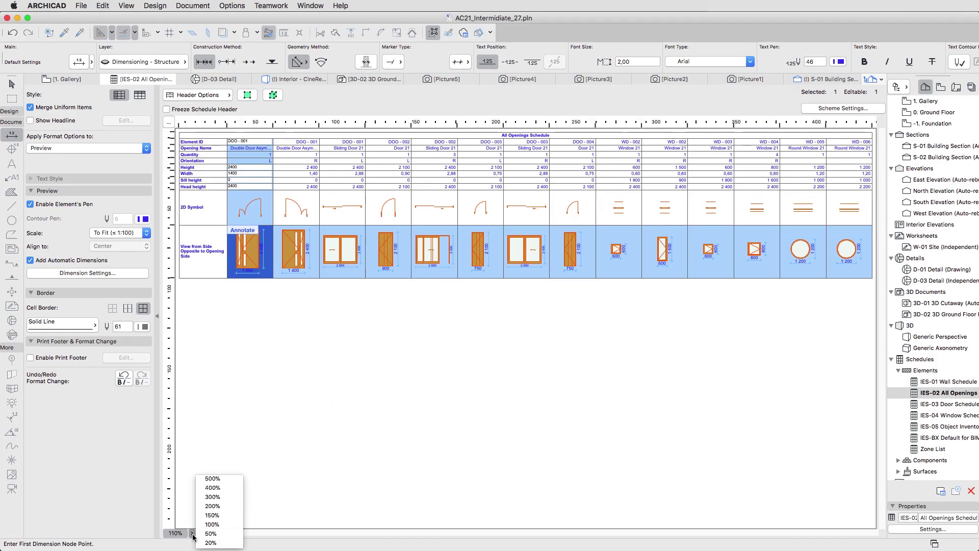
{"action": "left_click", "coordinate": [198, 507]}
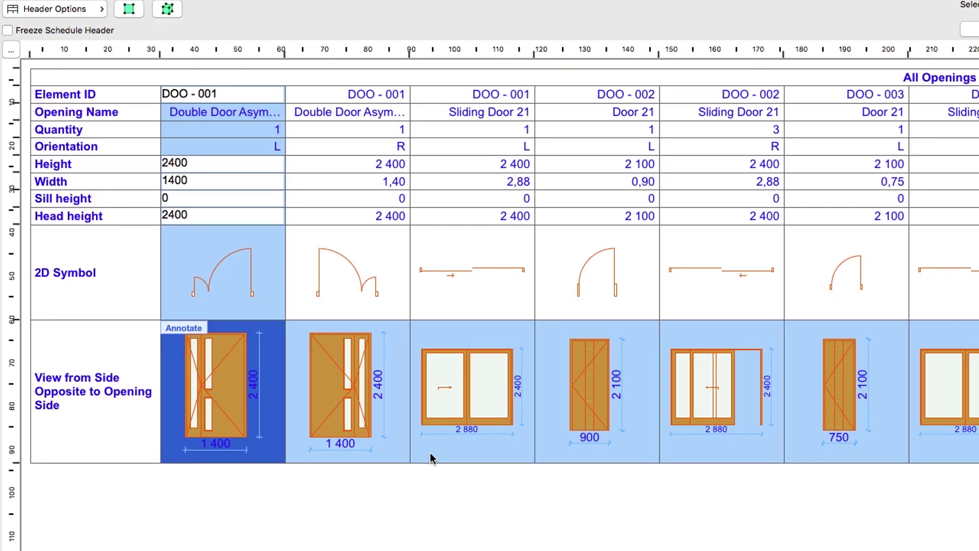
{"action": "left_click", "coordinate": [430, 452]}
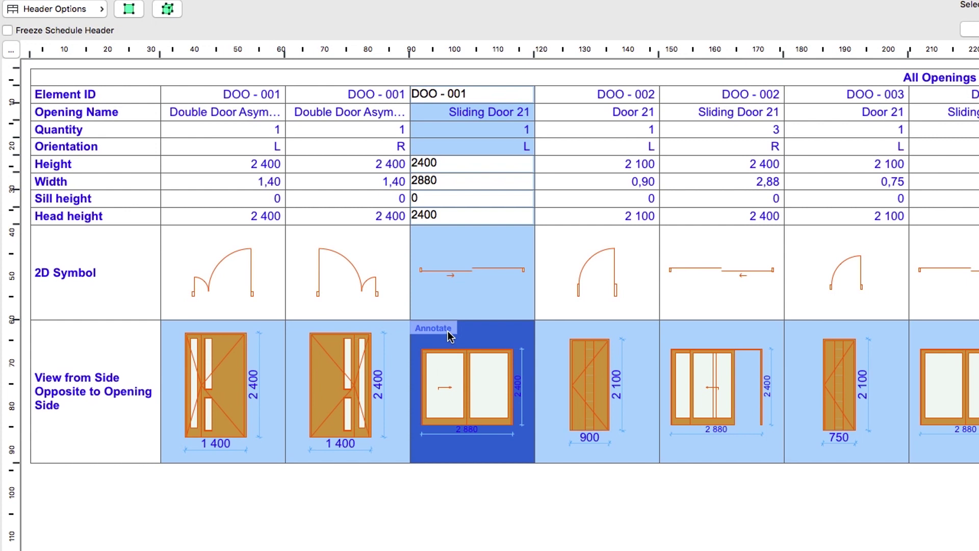
{"action": "left_click", "coordinate": [448, 332]}
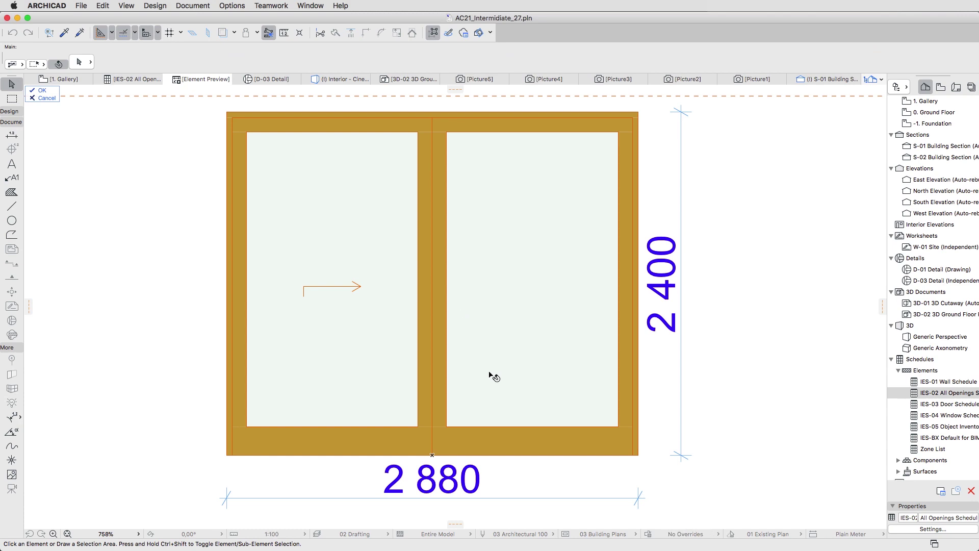
{"action": "left_click", "coordinate": [497, 499]}
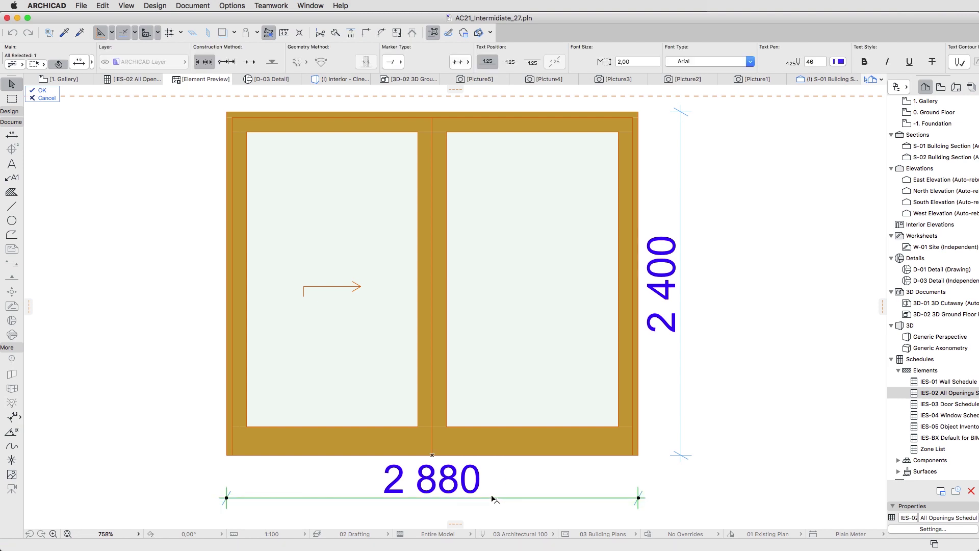
{"action": "left_click", "coordinate": [432, 456]}
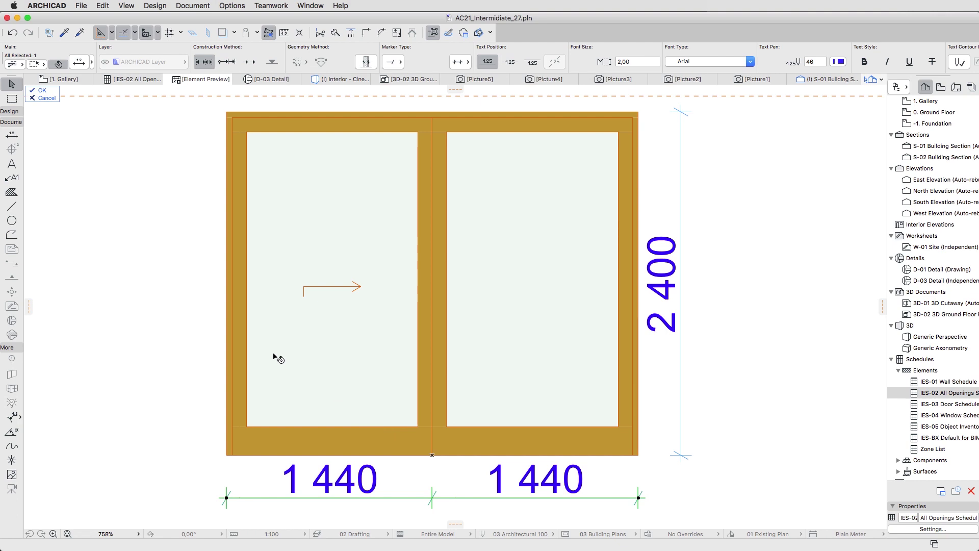
{"action": "left_click", "coordinate": [43, 90]}
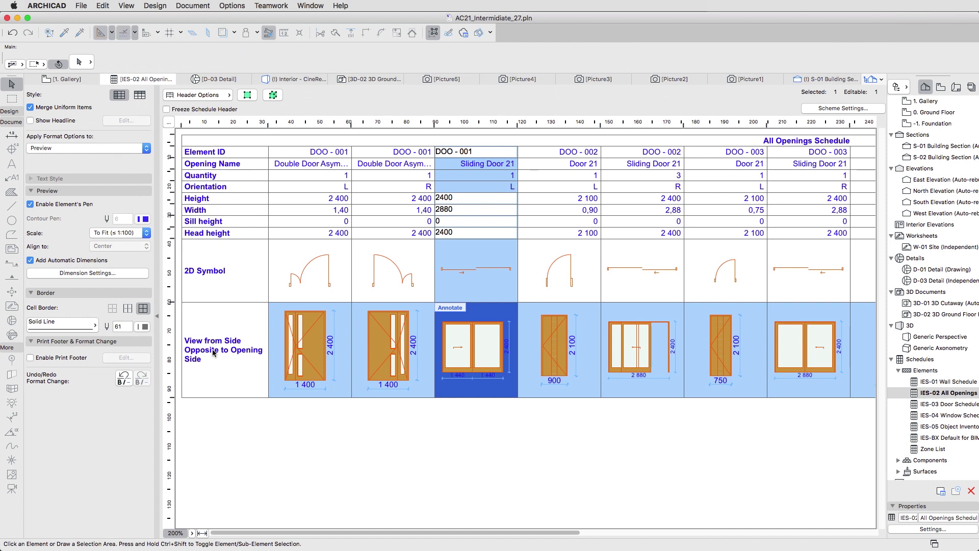
{"action": "left_click", "coordinate": [220, 408]}
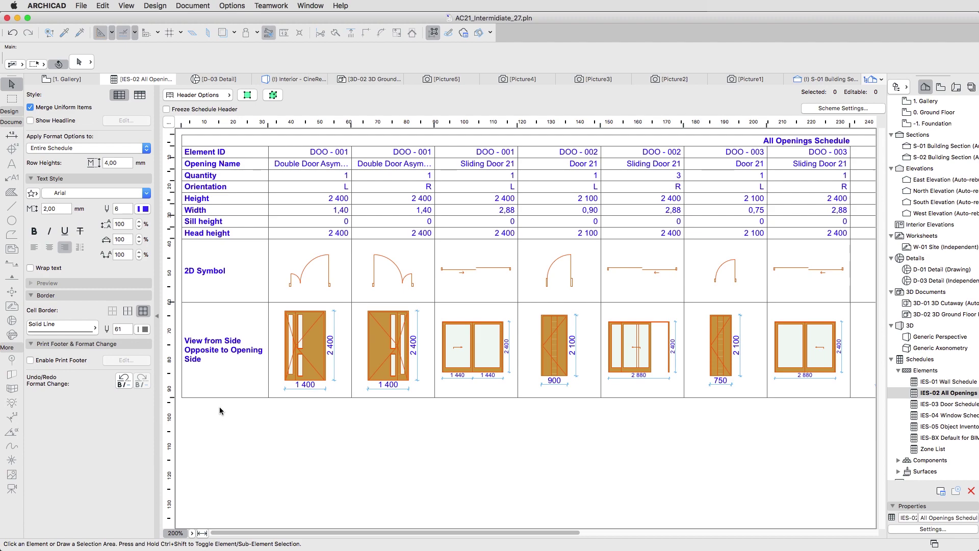